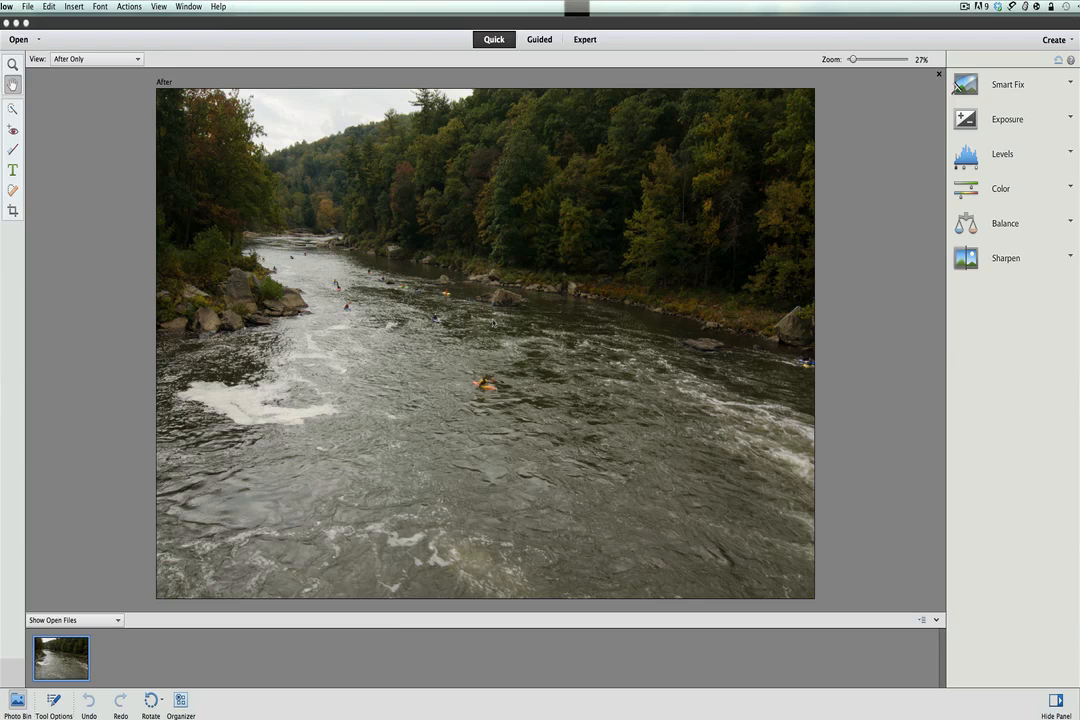
Switch to Guided editing and apply the default Tilt-Shift effect to the river photo.
left_click(539, 40)
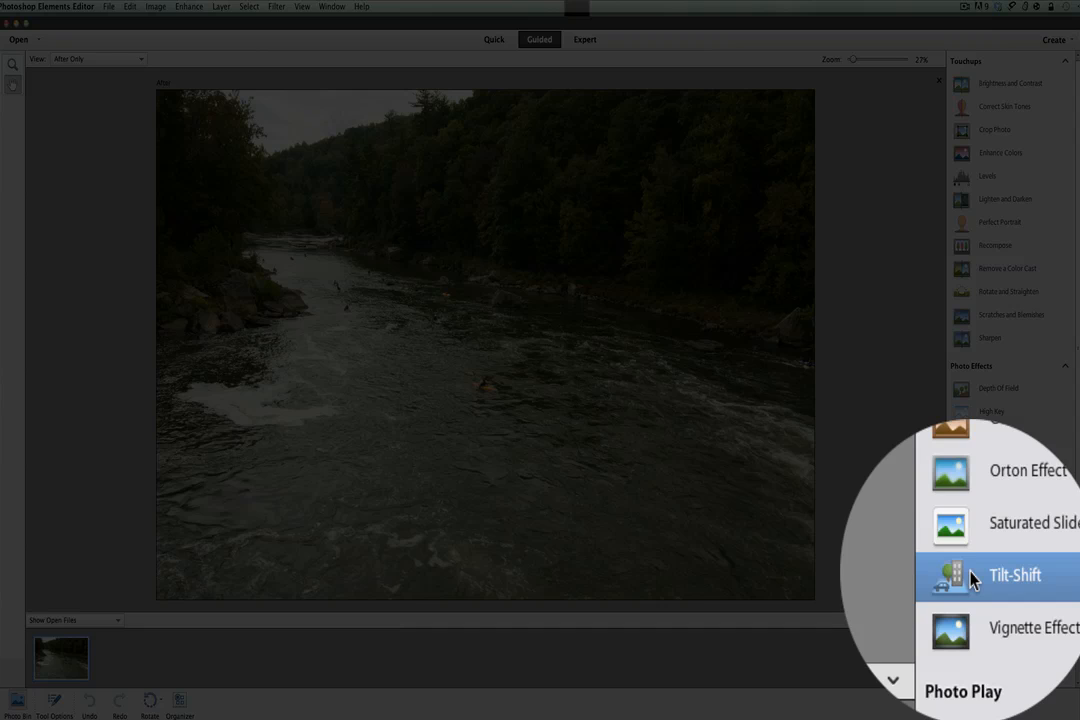
left_click(970, 580)
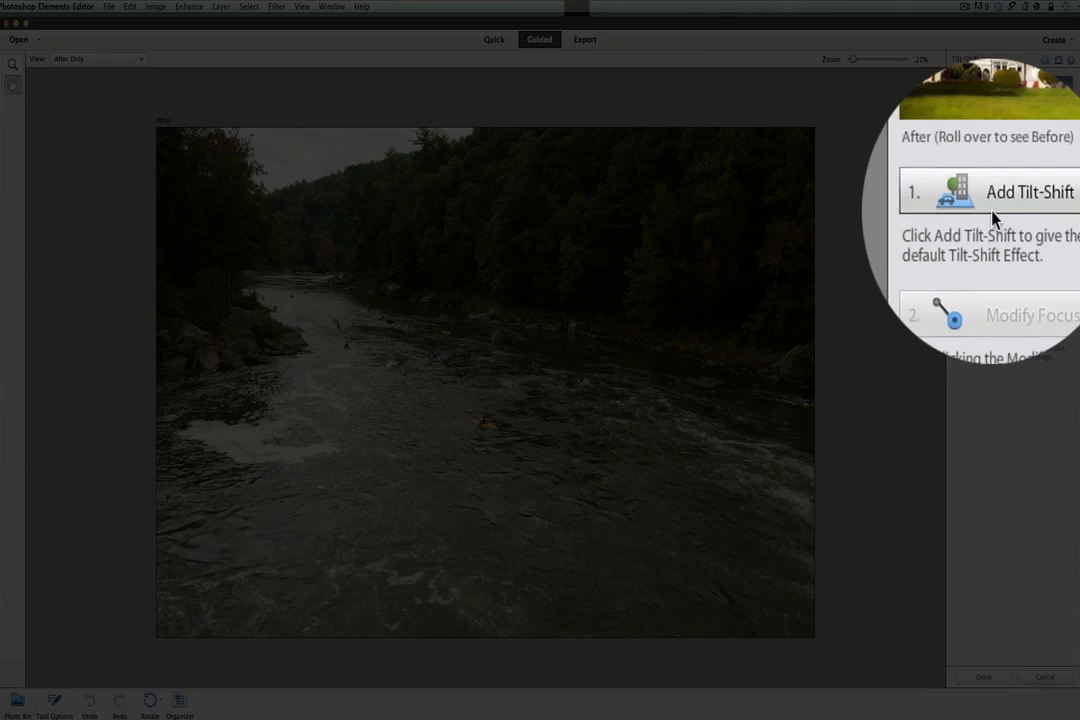
mouse_move(998, 150)
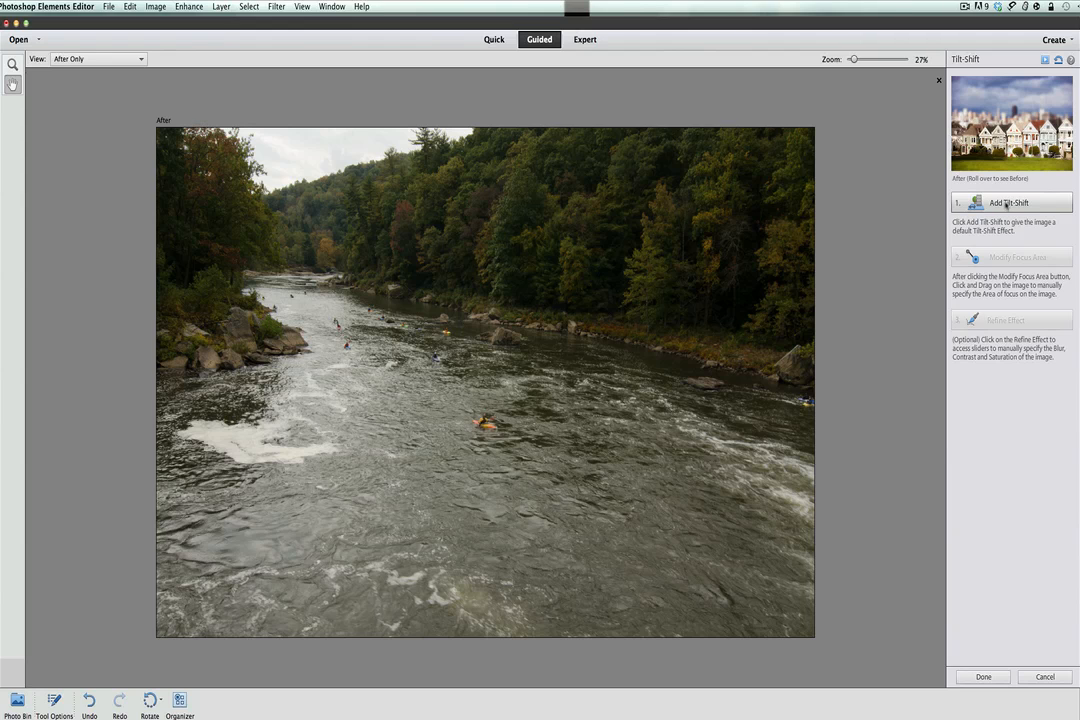
left_click(1005, 202)
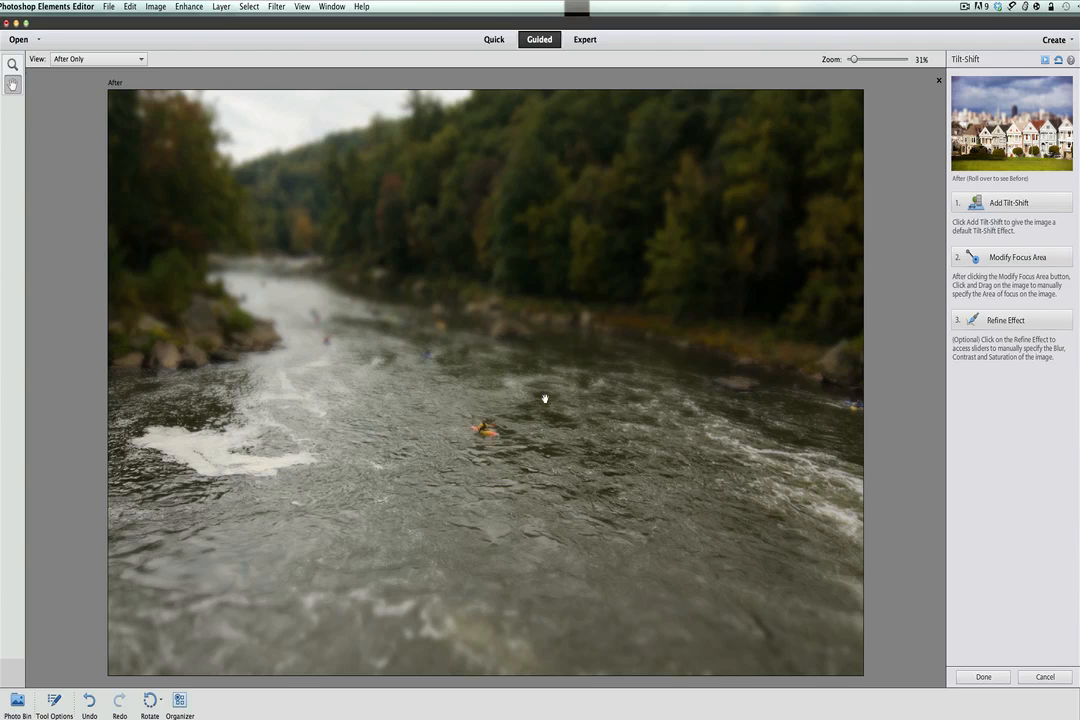
Modify the Tilt-Shift focus area with several short diagonal strokes across the river, testing different directions and lengths.
left_click(1030, 257)
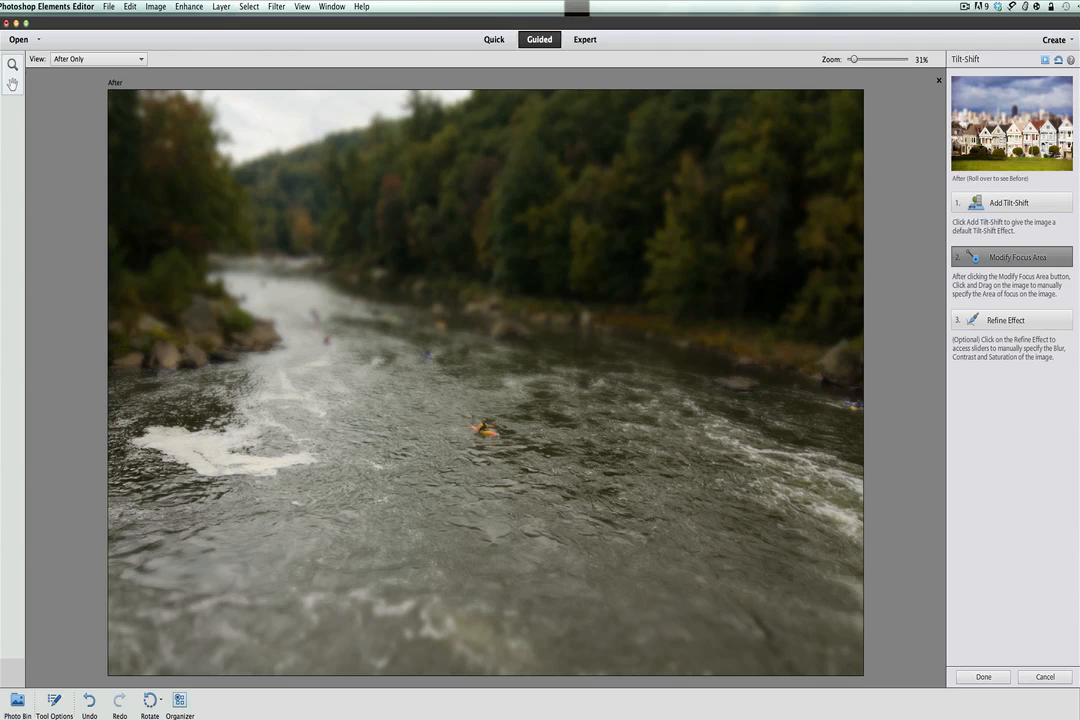
left_click_drag(308, 296, 368, 334)
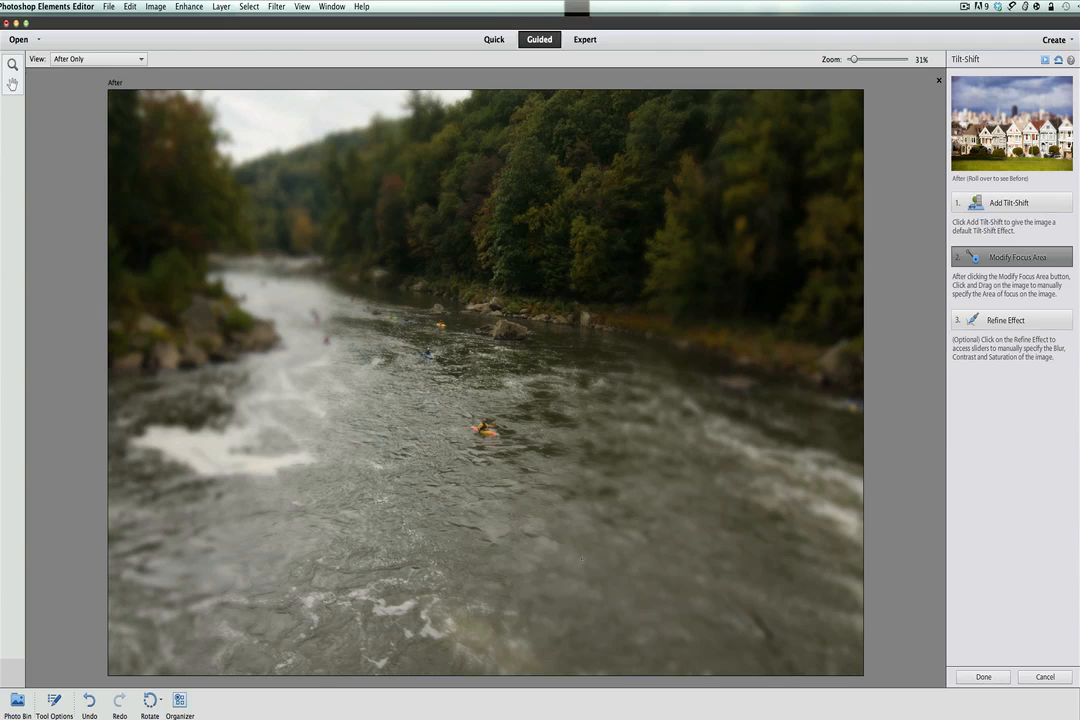
left_click_drag(502, 453, 457, 391)
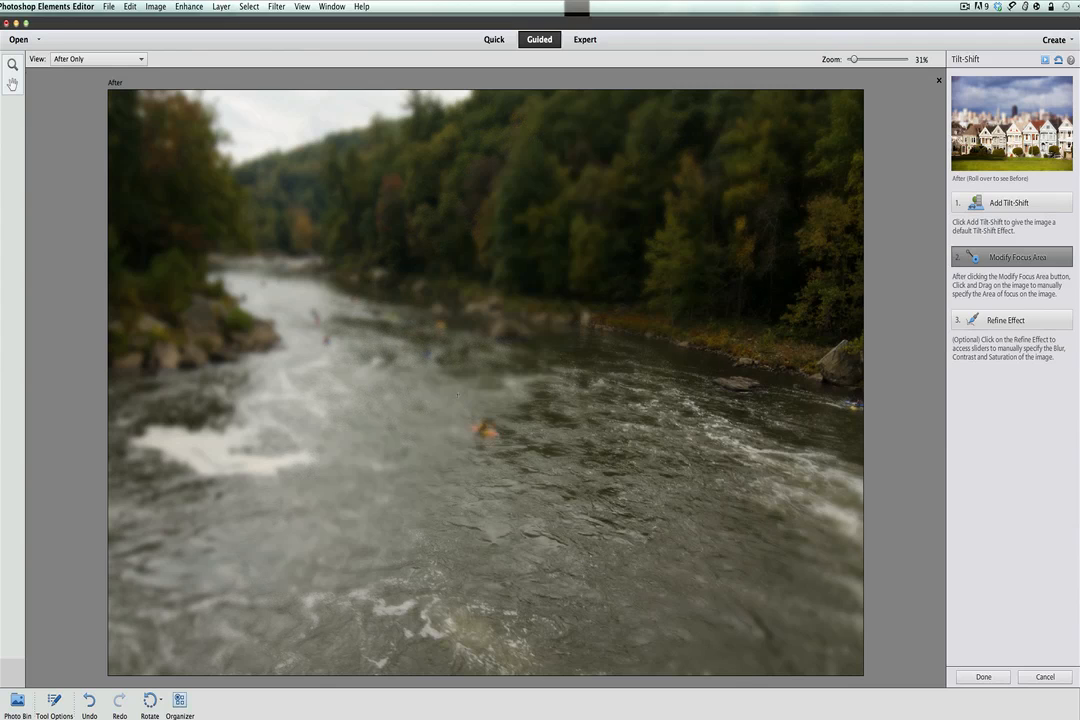
left_click_drag(503, 460, 415, 345)
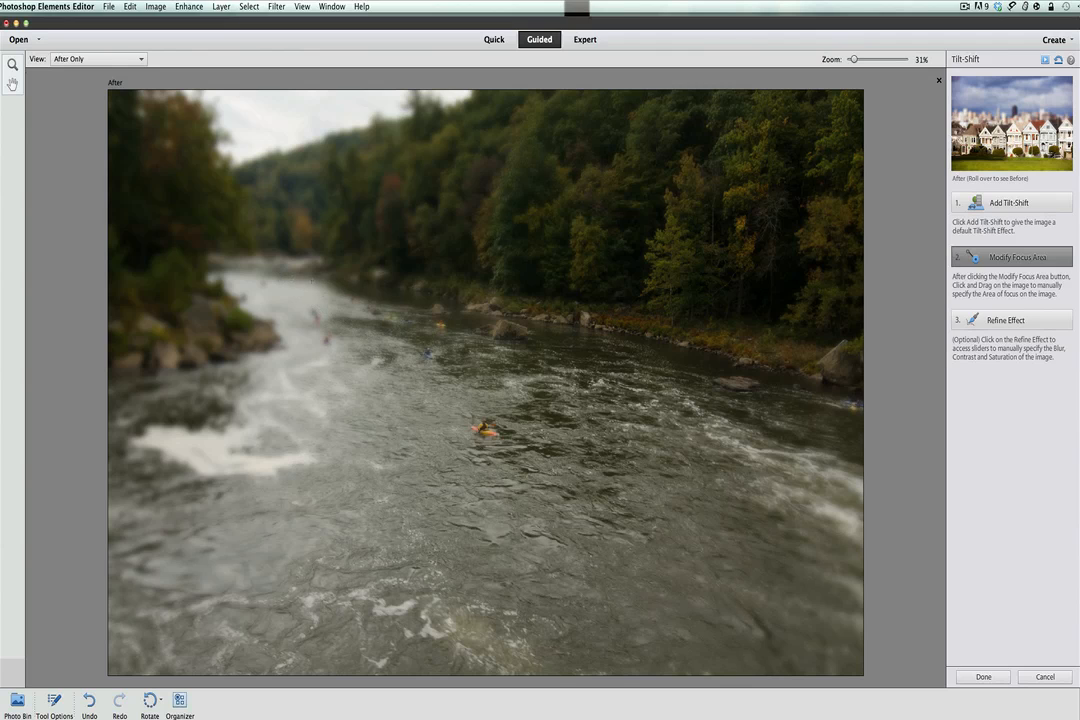
left_click_drag(391, 358, 307, 275)
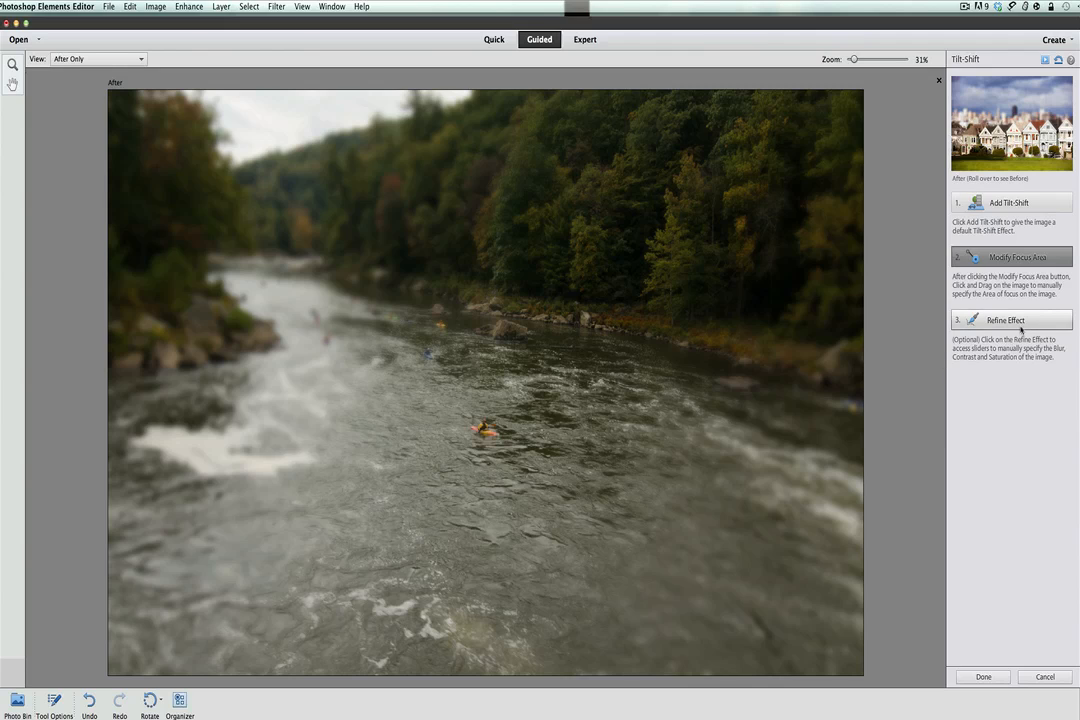
Refine the Tilt-Shift effect by testing a strong and a slight blur and raising the saturation, and discard the effect.
left_click(1013, 322)
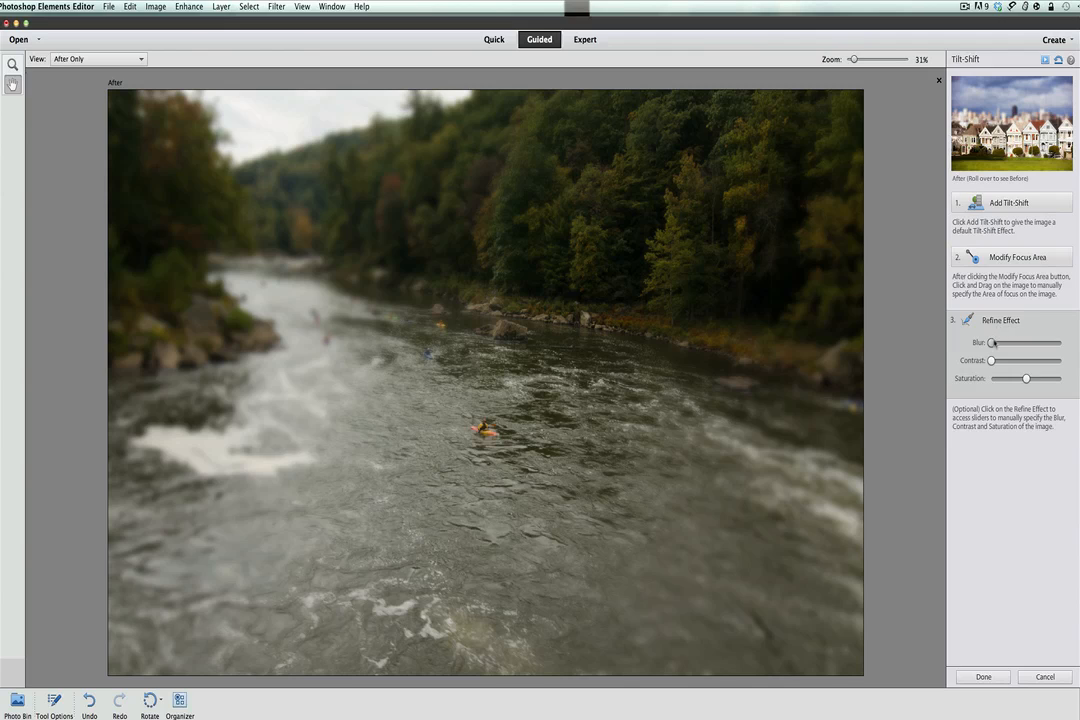
left_click_drag(992, 343, 1035, 344)
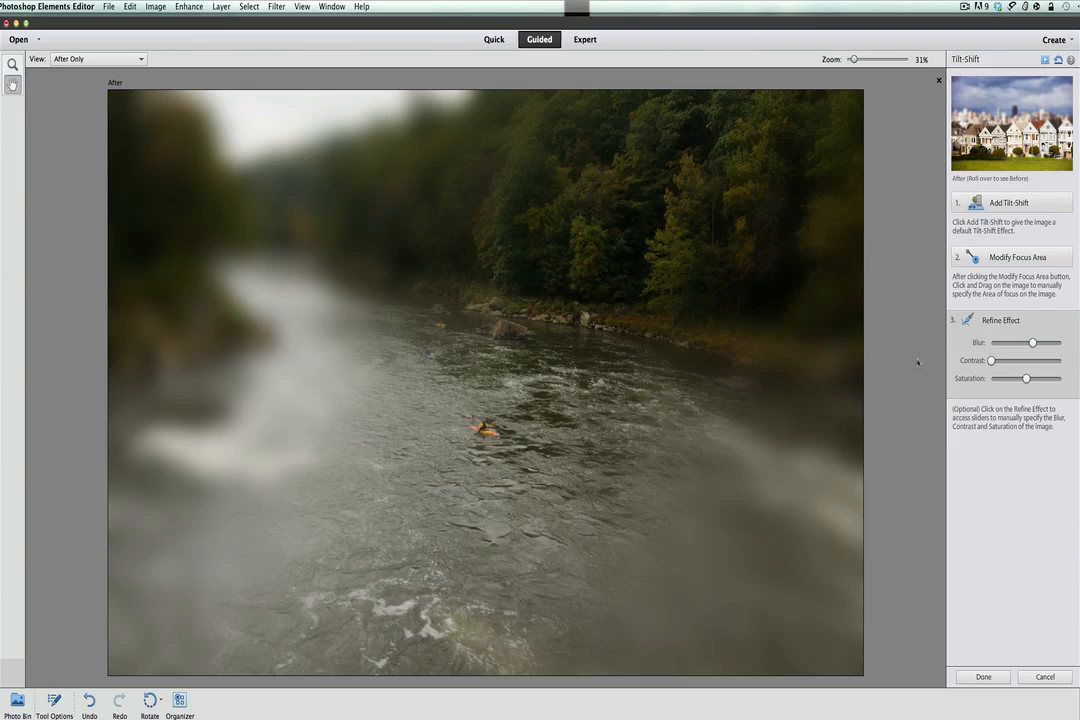
left_click_drag(1033, 343, 994, 343)
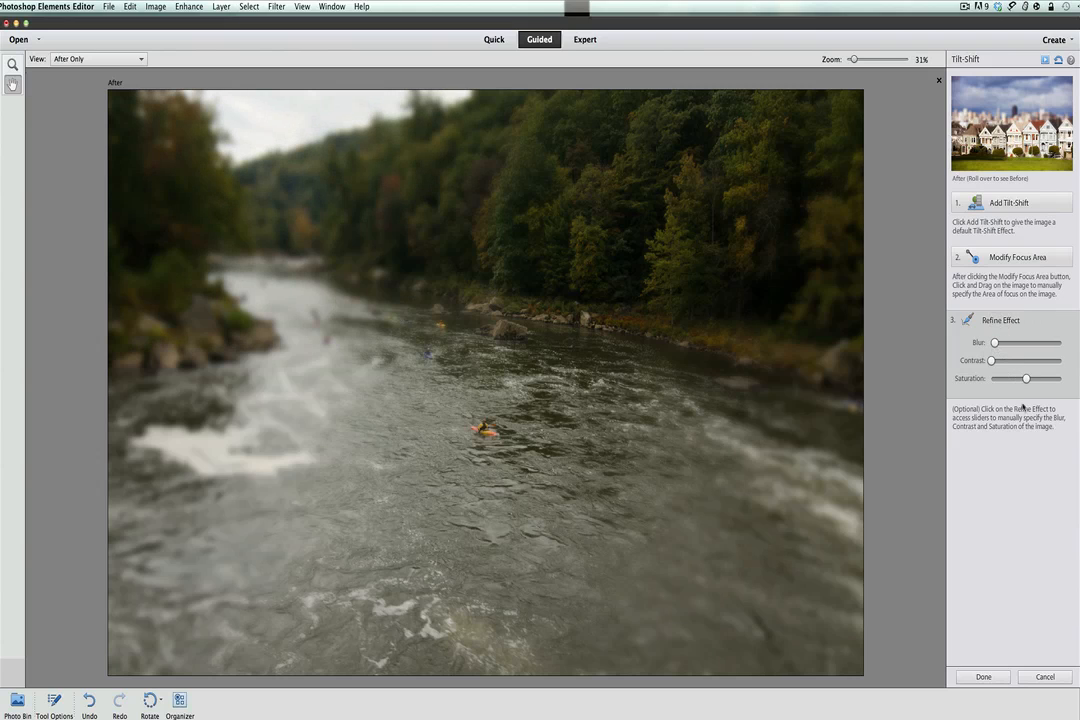
left_click_drag(1025, 380, 1049, 380)
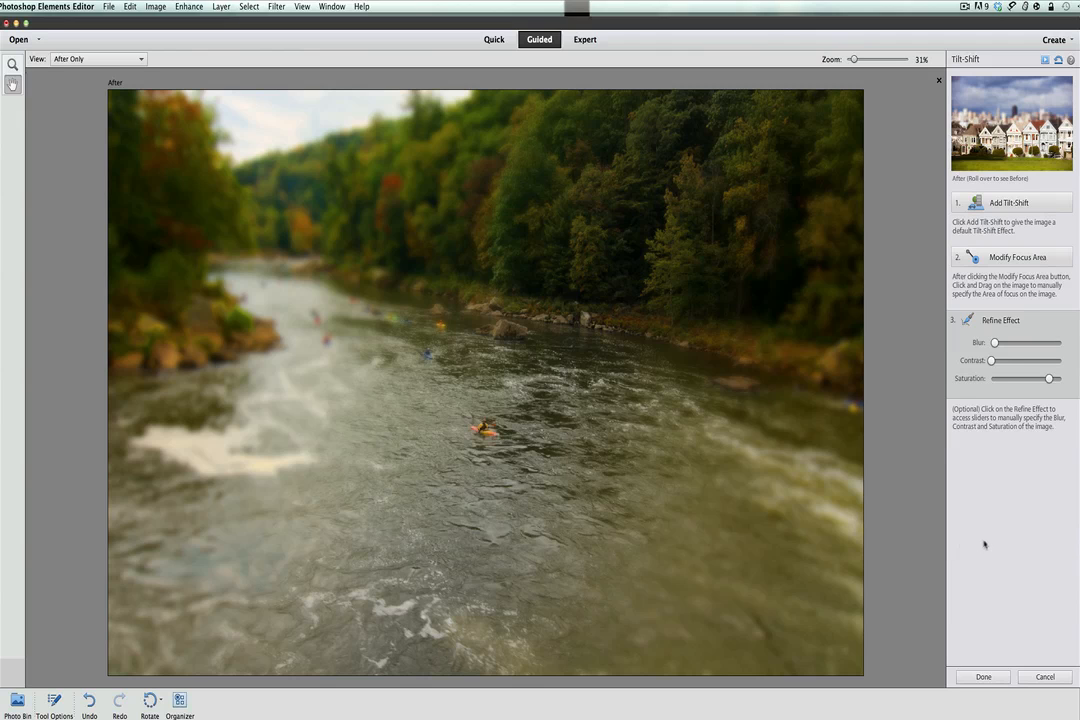
left_click(1045, 677)
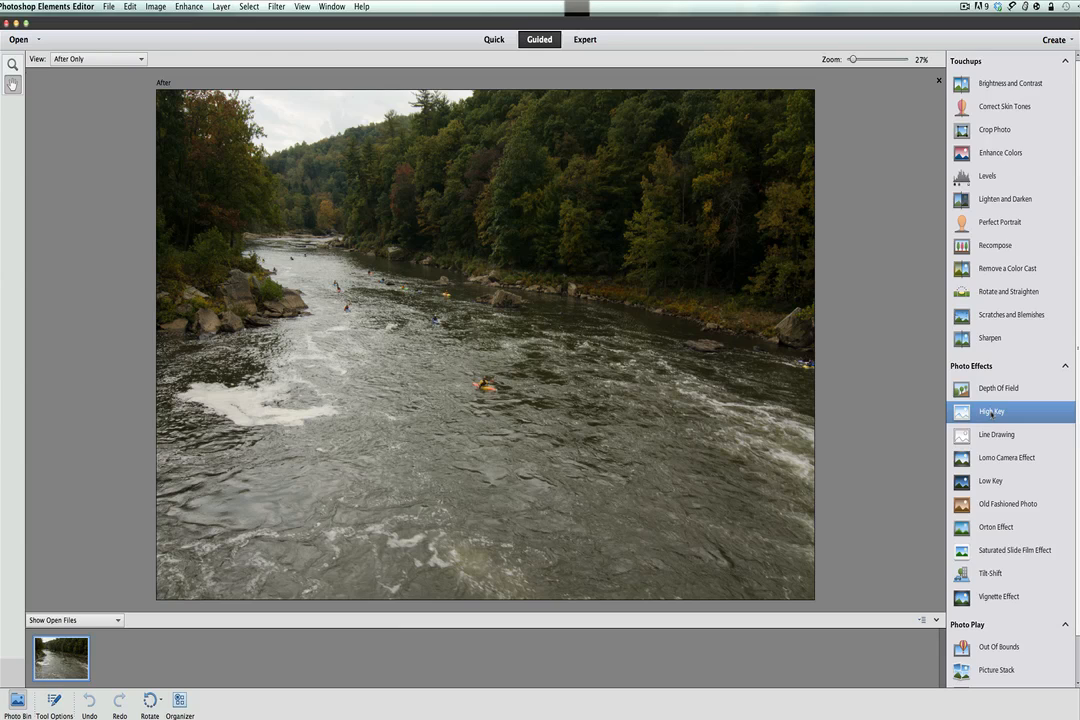
Try the High Key effect with the Color preset, intensify it with repeated Diffuse Glow, and discard the effect.
left_click(991, 413)
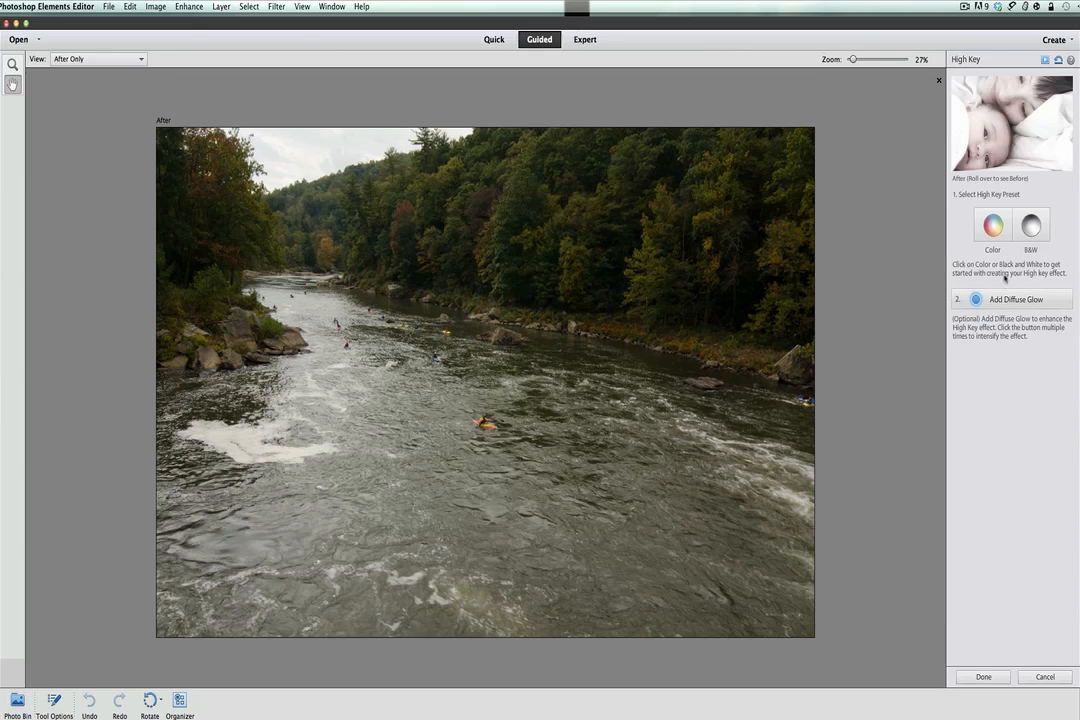
left_click(993, 226)
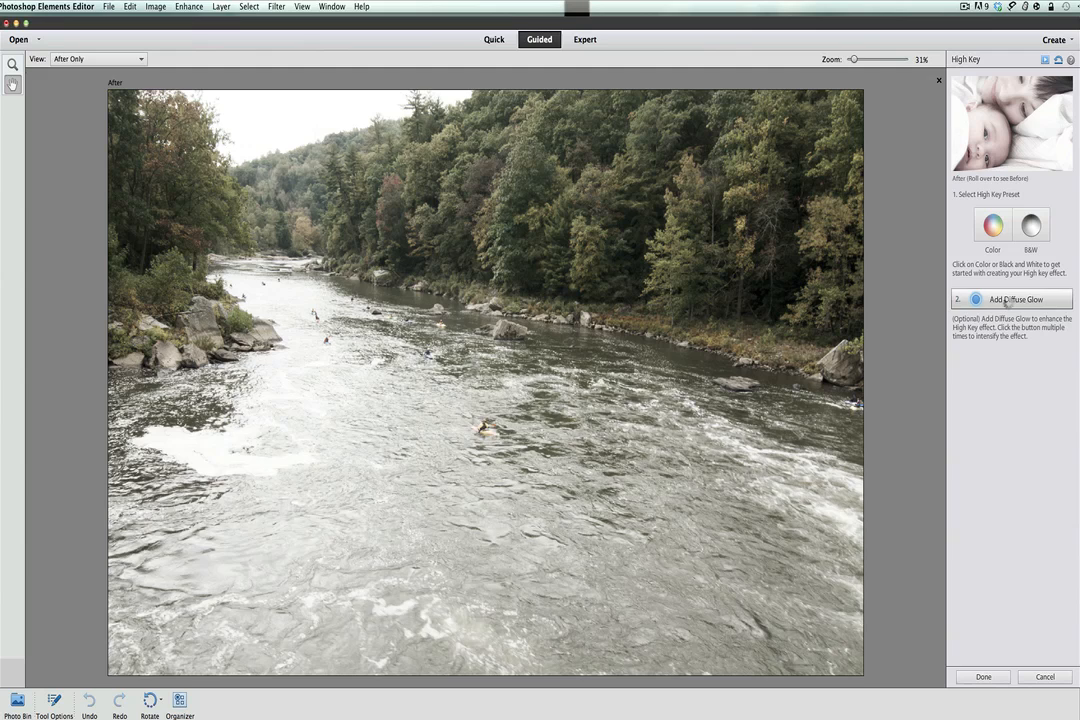
left_click(1008, 301)
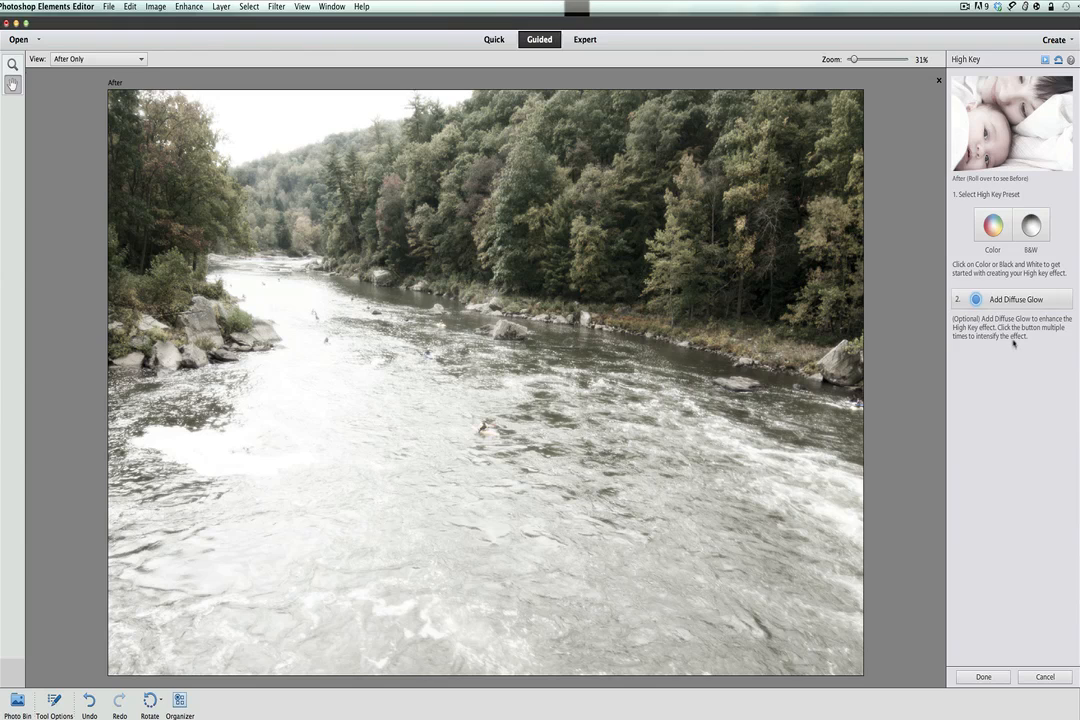
left_click(1008, 300)
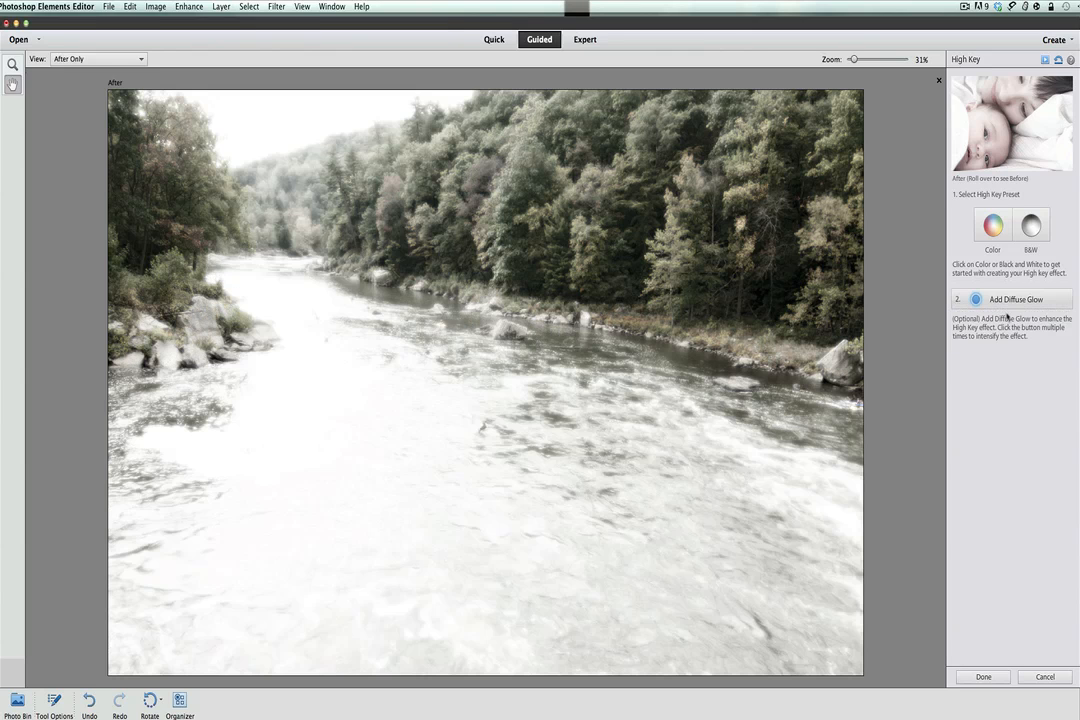
left_click(1006, 301)
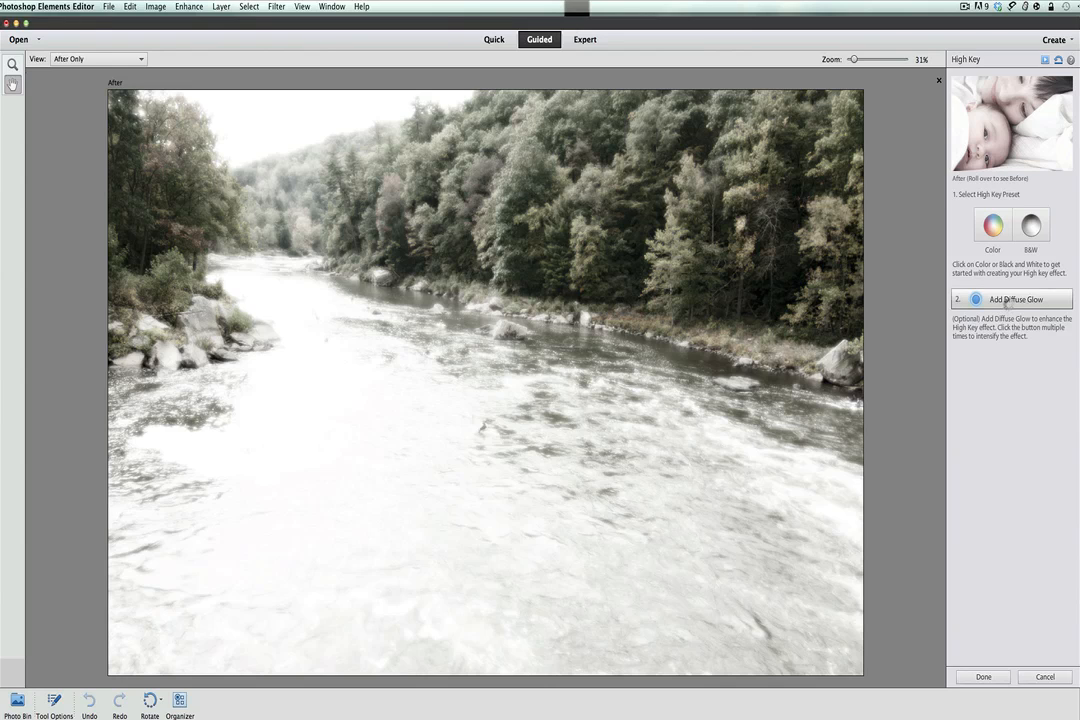
left_click(1009, 307)
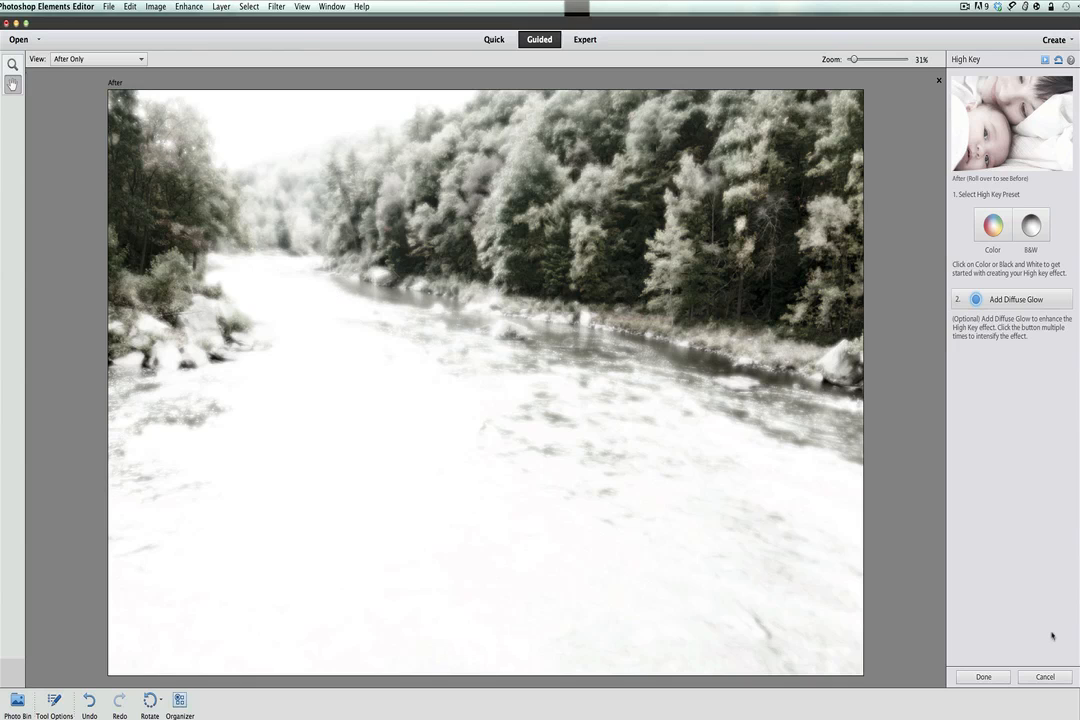
left_click(1045, 677)
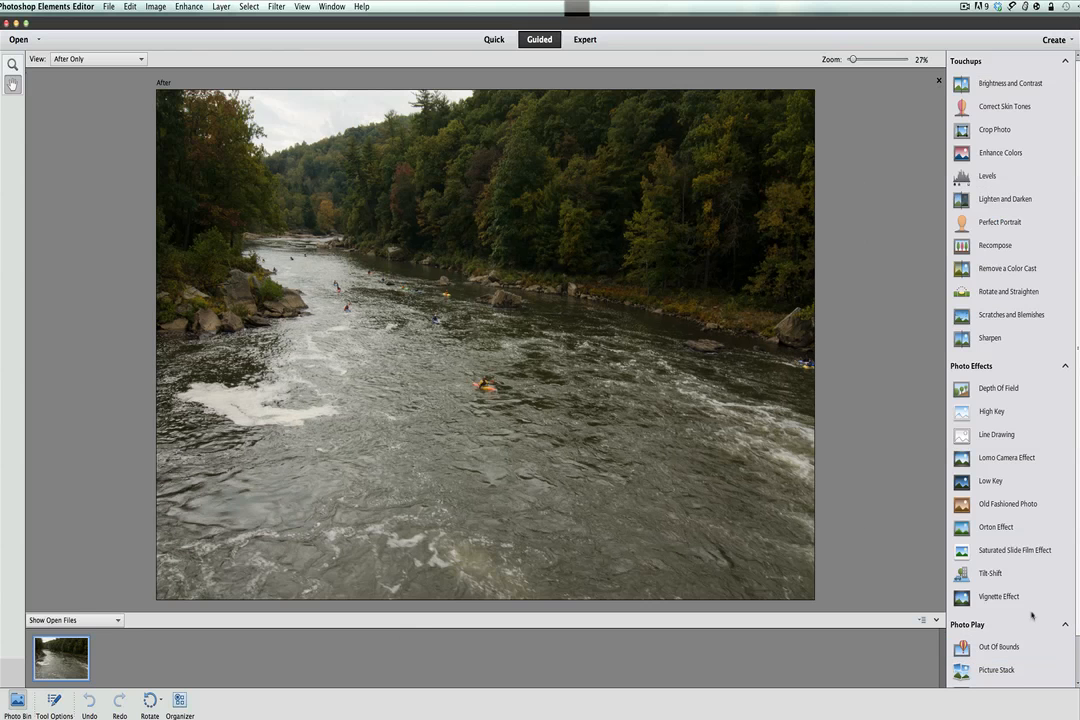
Try the Low Key effect on the river photo with the Color preset.
left_click(985, 486)
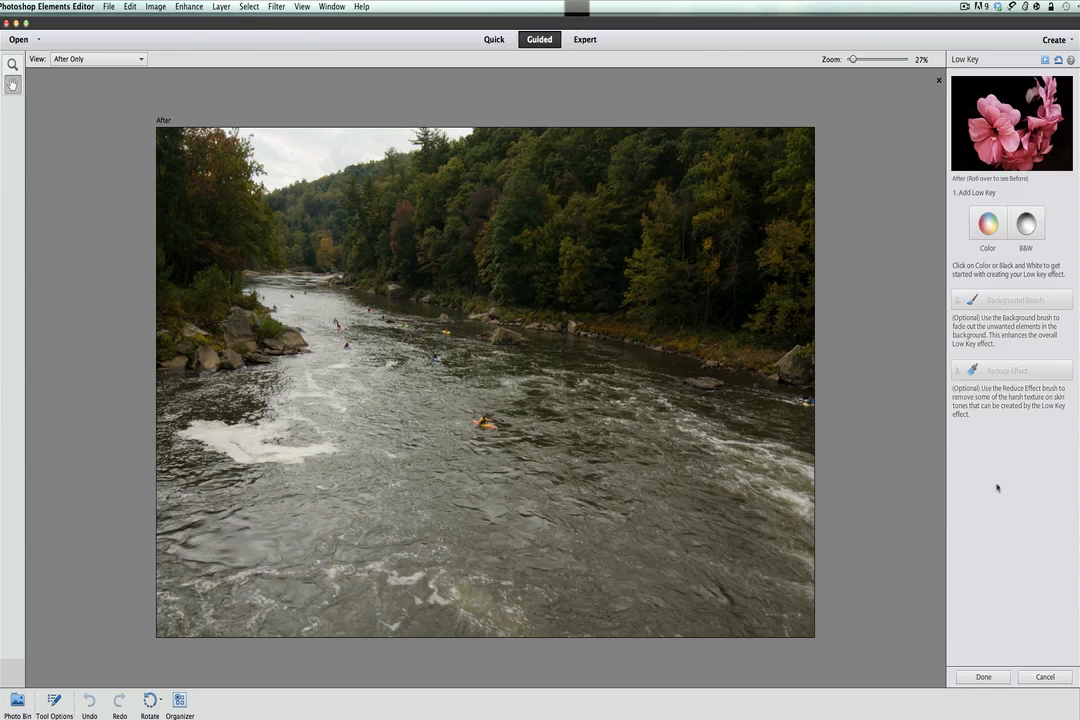
left_click(990, 228)
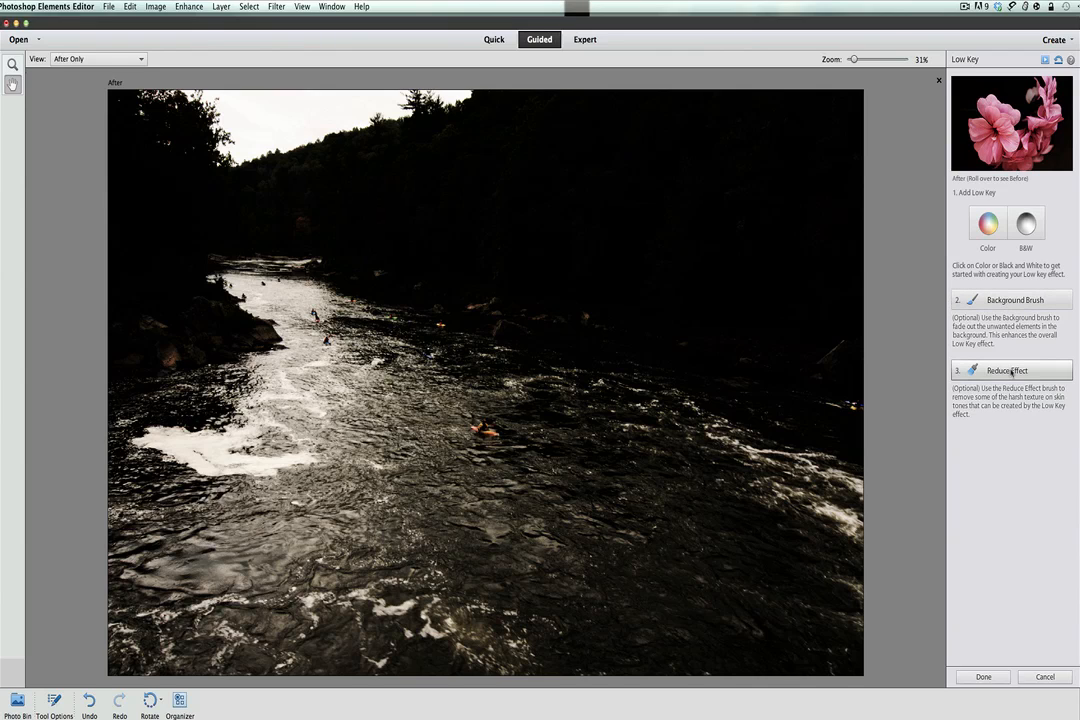
Enlarge and fine-tune the Low Key Background Brush size and paint over the bright sky to fade it out.
left_click(1010, 300)
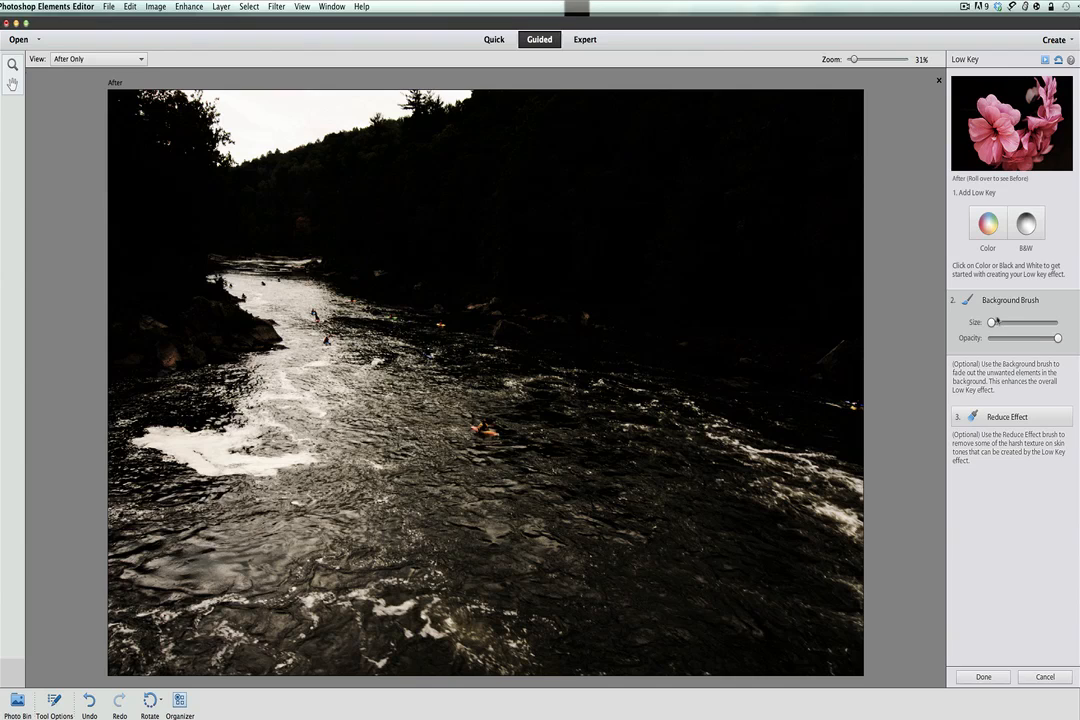
left_click_drag(993, 321, 1028, 322)
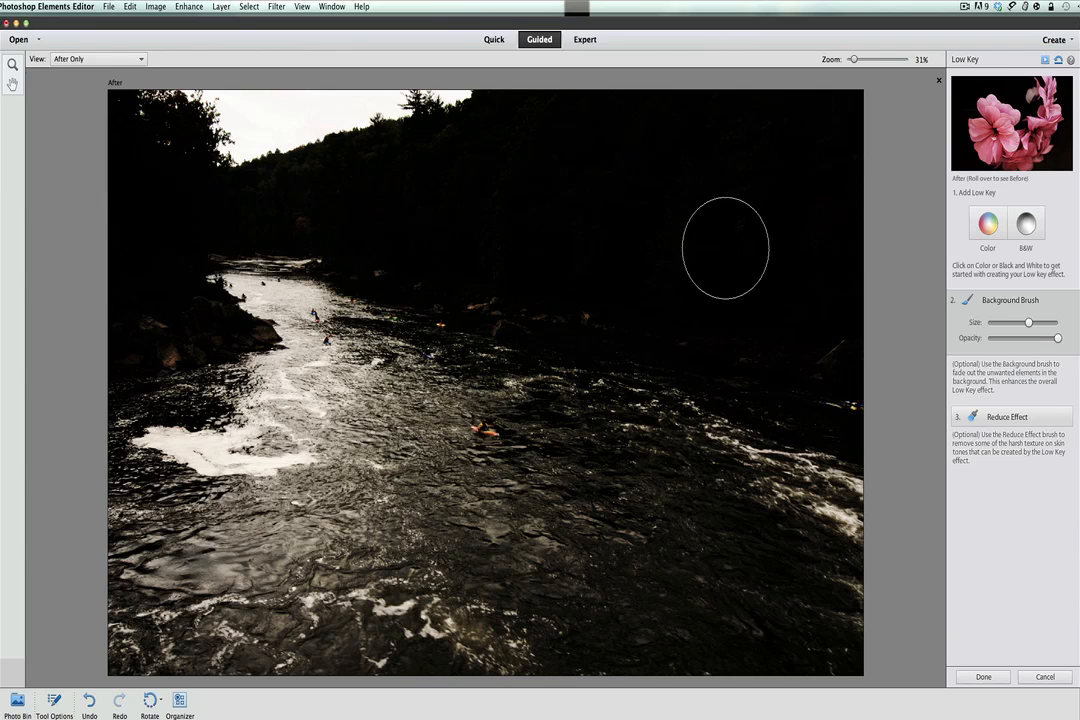
key("bracketleft")
key("bracketleft")
key("bracketleft")
key("bracketleft")
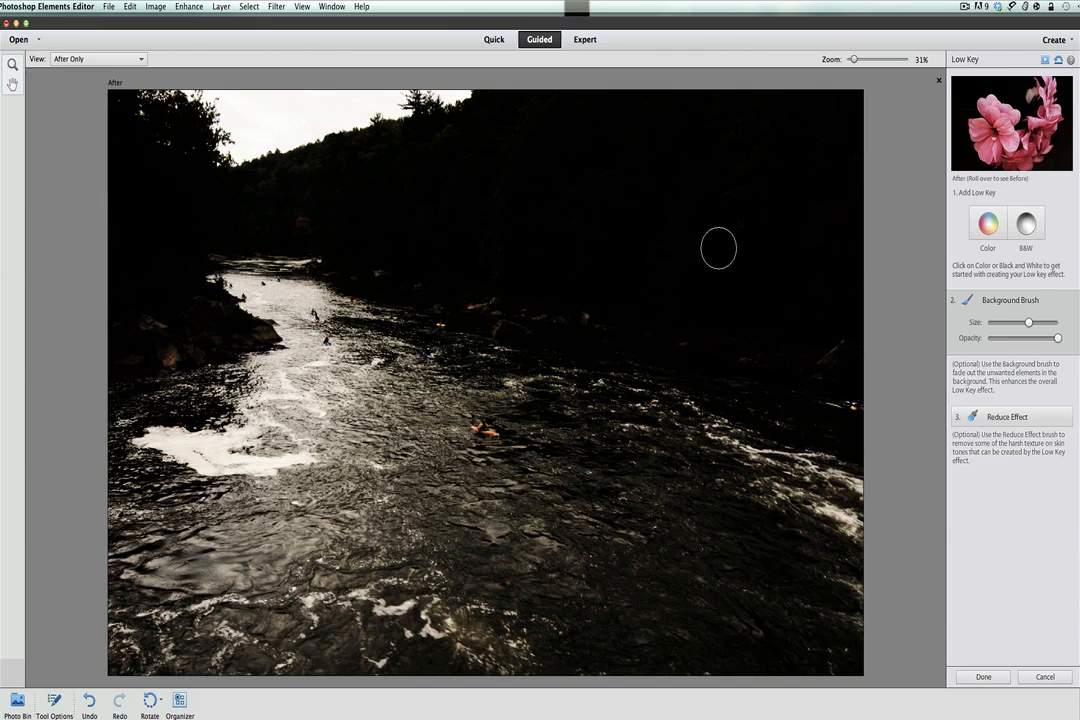
key("bracketright")
key("bracketright")
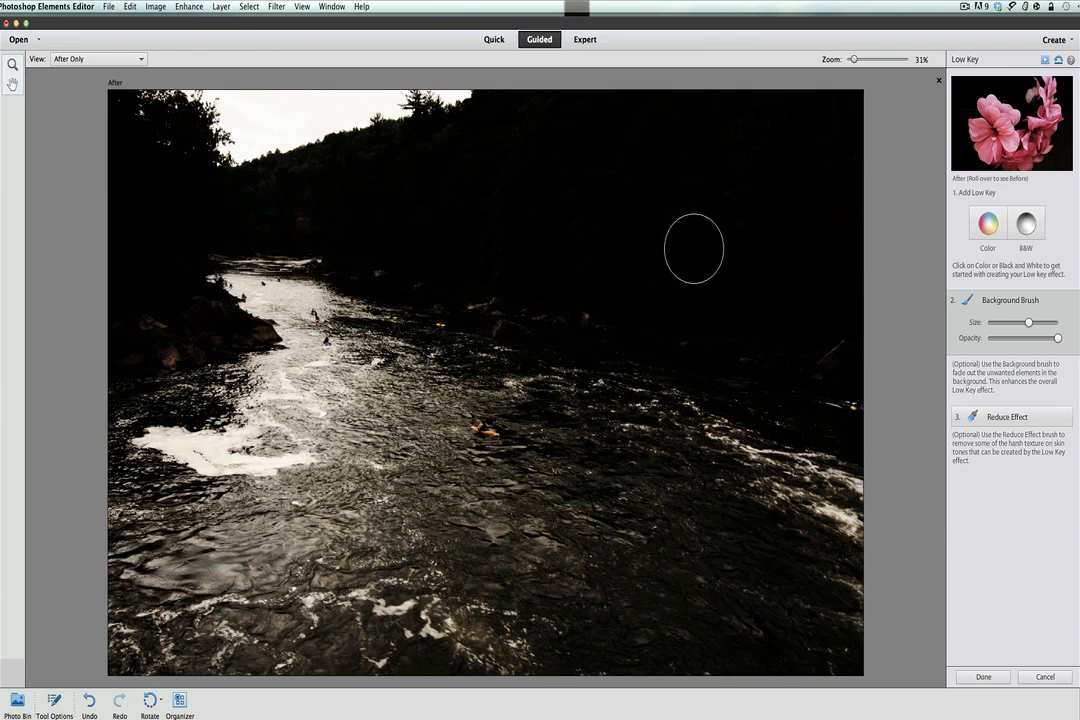
key("bracketright")
key("bracketleft")
key("bracketleft")
key("bracketleft")
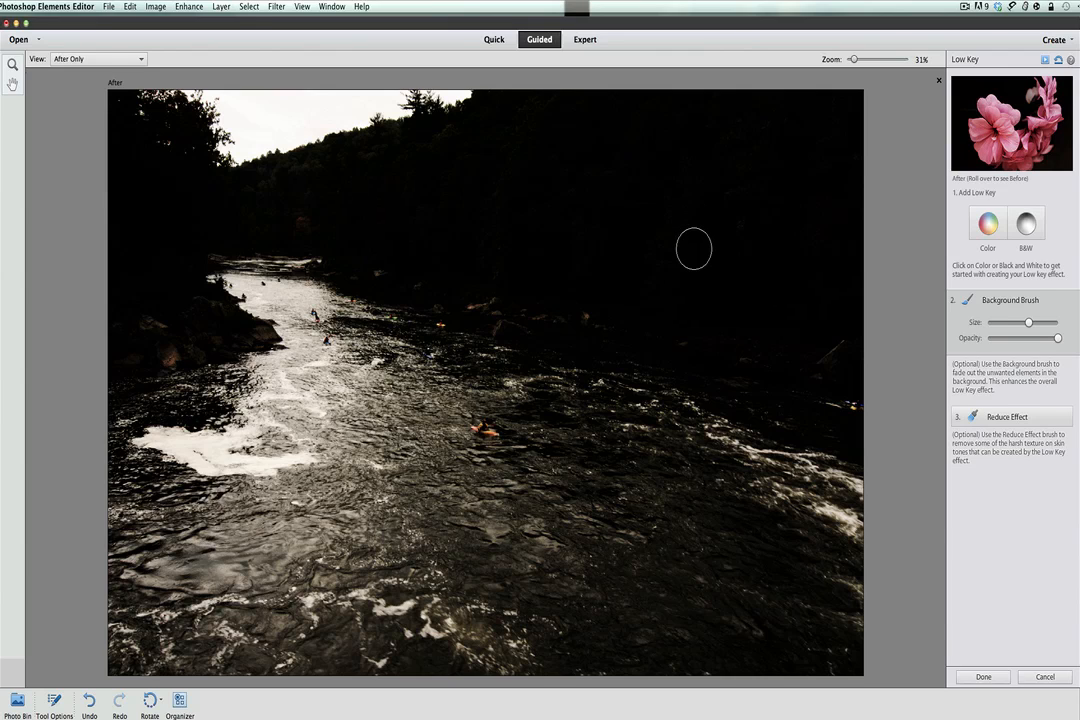
key("bracketright")
key("bracketright")
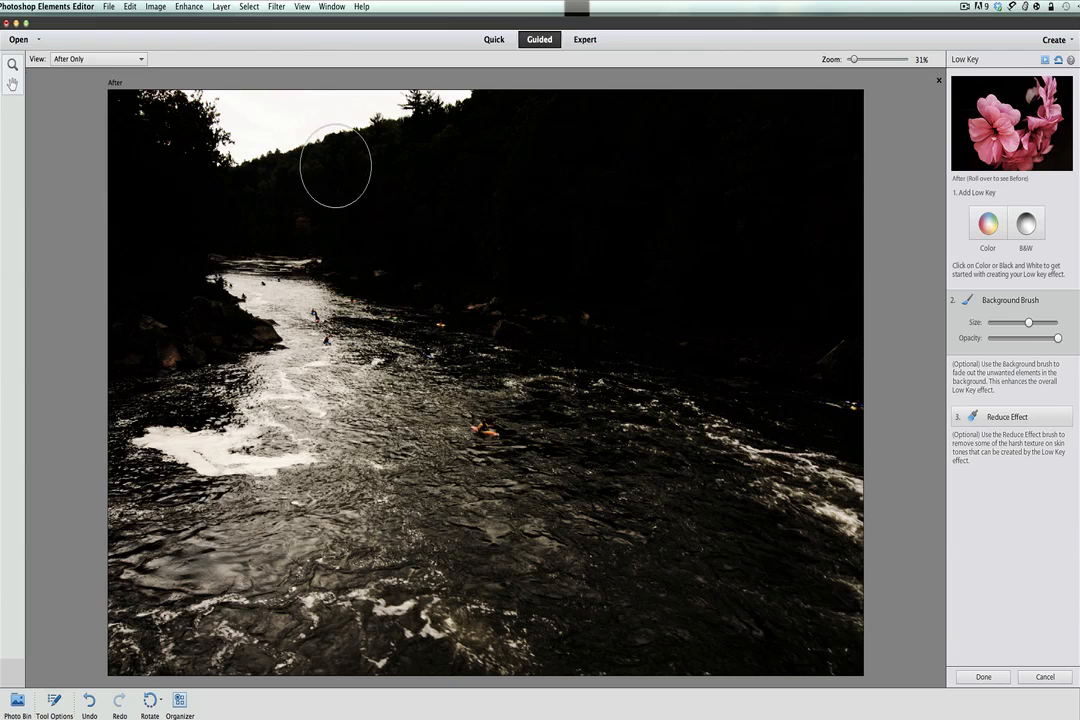
mouse_move(289, 150)
left_mouse_down()
mouse_move(233, 150)
mouse_move(213, 124)
mouse_move(141, 124)
mouse_move(169, 115)
mouse_move(243, 127)
mouse_move(455, 103)
mouse_move(216, 101)
mouse_move(272, 100)
mouse_move(331, 142)
mouse_move(217, 136)
mouse_move(441, 126)
mouse_move(469, 139)
left_mouse_up()
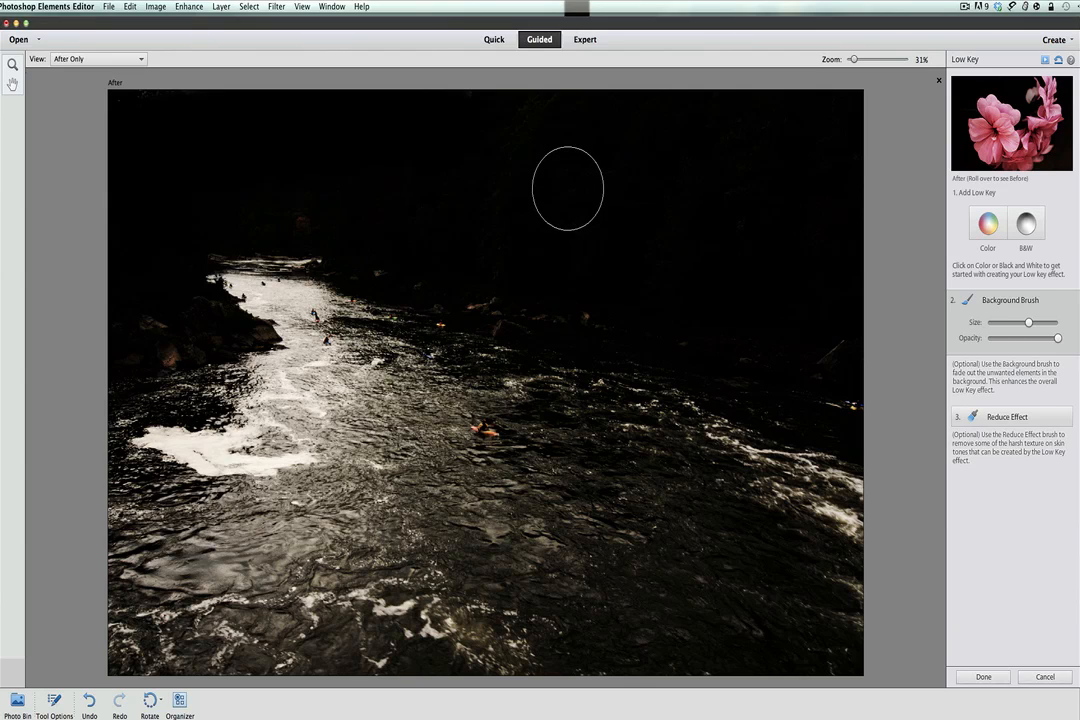
Paint over the river with the Reduce Effect brush to soften the Low Key effect, and discard the effect.
left_click(1012, 418)
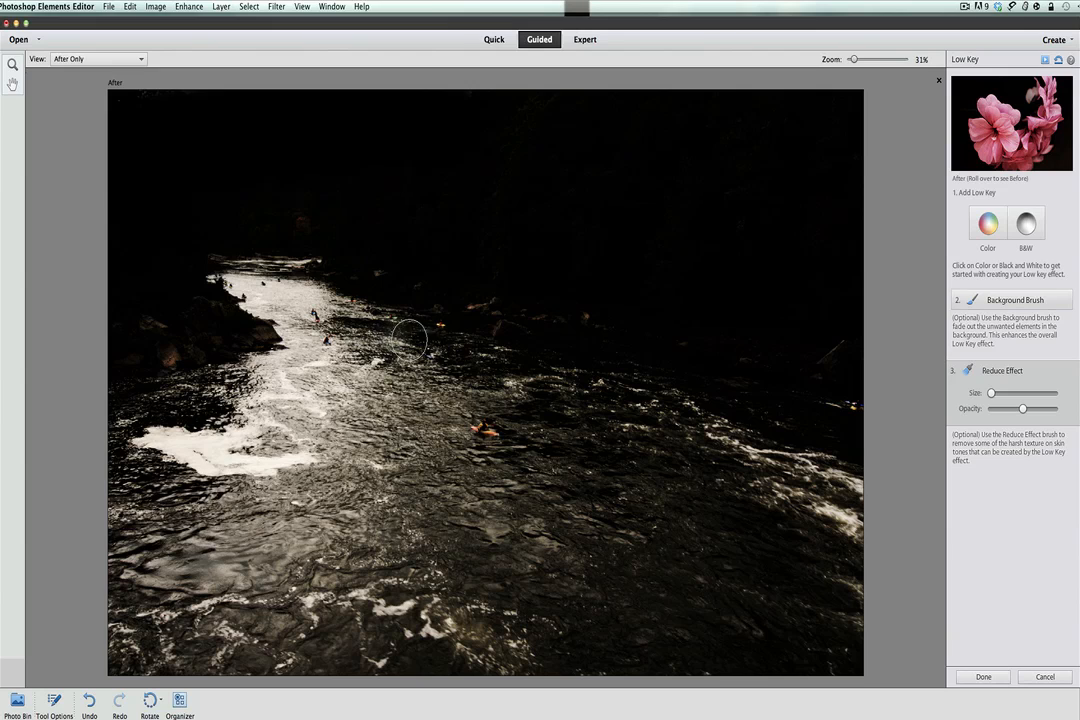
mouse_move(425, 343)
left_mouse_down()
mouse_move(544, 383)
mouse_move(679, 401)
mouse_move(638, 407)
mouse_move(816, 490)
mouse_move(737, 420)
mouse_move(733, 431)
mouse_move(809, 452)
mouse_move(495, 381)
mouse_move(377, 324)
mouse_move(443, 391)
mouse_move(695, 461)
mouse_move(554, 416)
mouse_move(755, 504)
mouse_move(737, 490)
mouse_move(777, 502)
mouse_move(798, 543)
mouse_move(850, 577)
mouse_move(643, 493)
mouse_move(599, 459)
mouse_move(525, 510)
mouse_move(502, 554)
mouse_move(732, 665)
mouse_move(556, 550)
mouse_move(506, 492)
mouse_move(513, 516)
mouse_move(717, 642)
mouse_move(765, 657)
mouse_move(487, 622)
mouse_move(411, 654)
mouse_move(413, 610)
mouse_move(408, 647)
mouse_move(373, 611)
mouse_move(354, 675)
mouse_move(361, 642)
mouse_move(348, 634)
mouse_move(242, 654)
mouse_move(158, 645)
mouse_move(126, 660)
mouse_move(123, 603)
mouse_move(124, 626)
mouse_move(199, 645)
mouse_move(137, 637)
mouse_move(147, 638)
mouse_move(118, 613)
mouse_move(211, 666)
mouse_move(156, 645)
mouse_move(242, 670)
mouse_move(198, 634)
mouse_move(114, 377)
mouse_move(157, 427)
mouse_move(120, 398)
mouse_move(170, 386)
mouse_move(185, 404)
mouse_move(232, 305)
mouse_move(137, 352)
mouse_move(110, 400)
mouse_move(115, 543)
left_mouse_up()
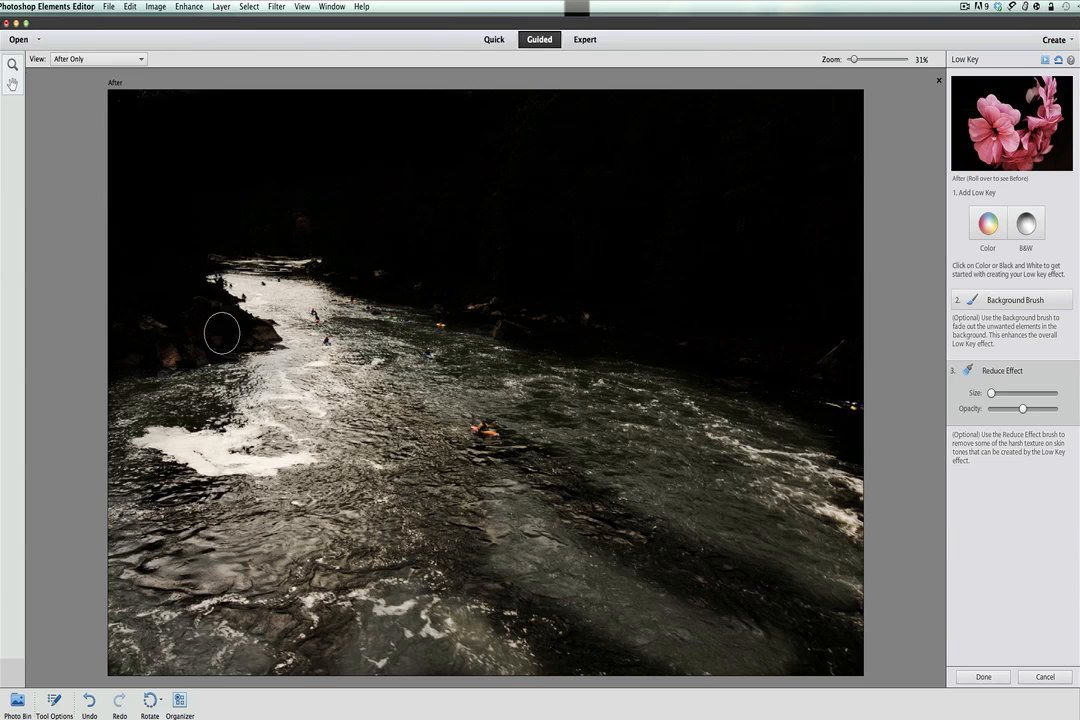
mouse_move(254, 290)
left_mouse_down()
mouse_move(298, 280)
mouse_move(267, 284)
mouse_move(284, 306)
mouse_move(396, 339)
left_mouse_up()
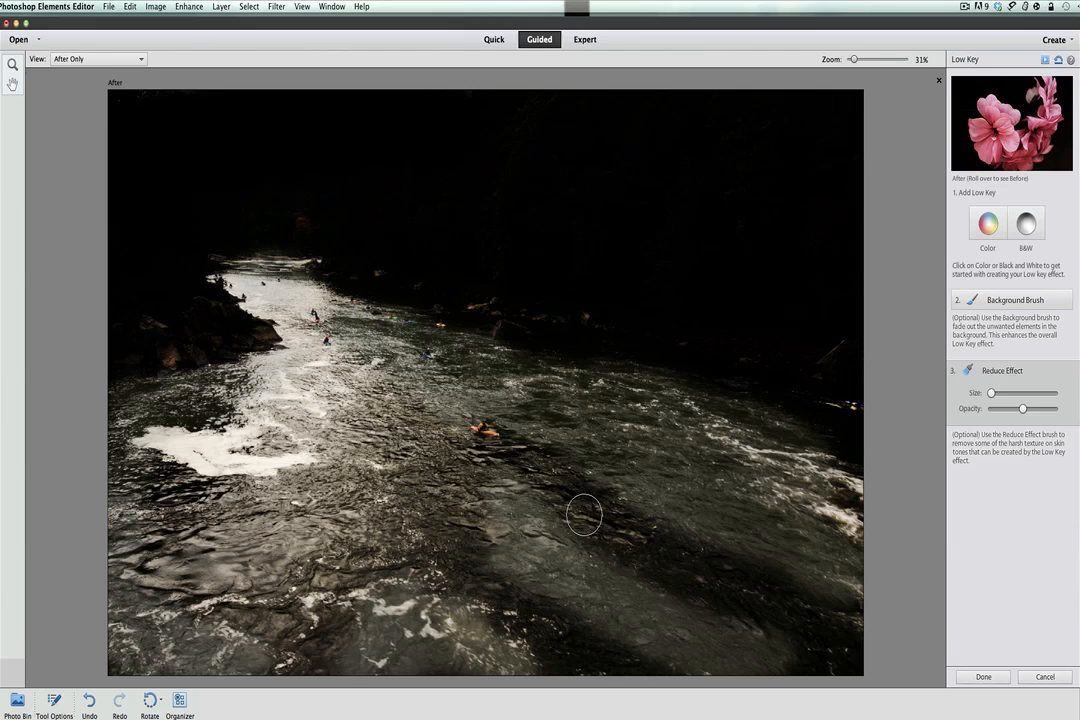
left_click(1041, 677)
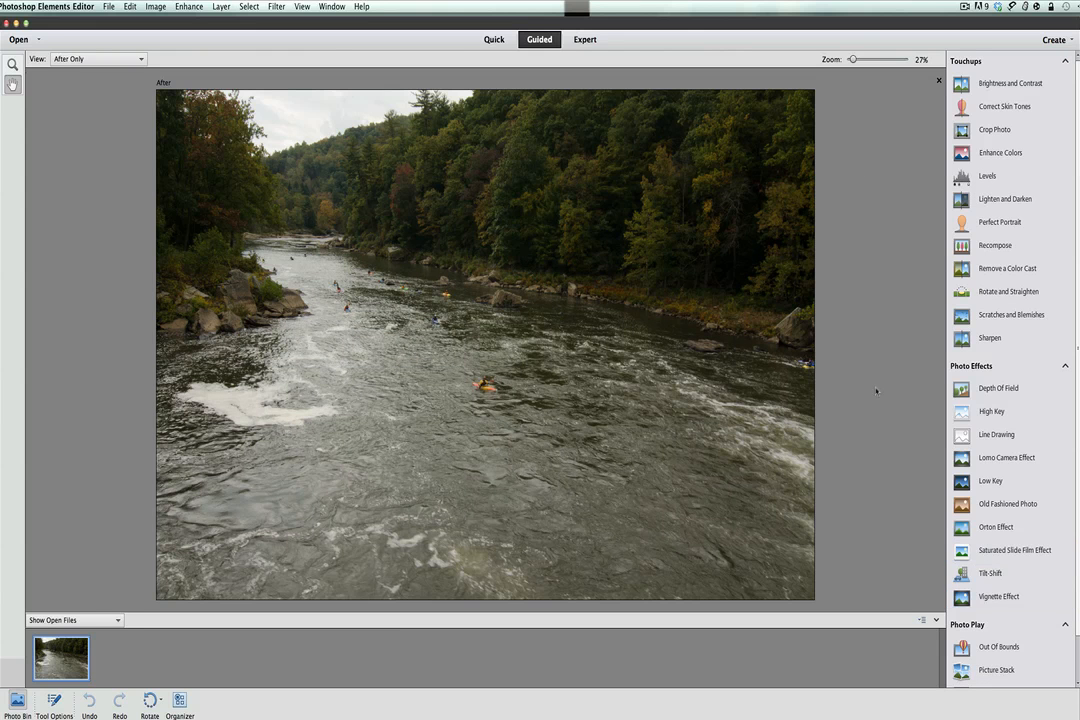